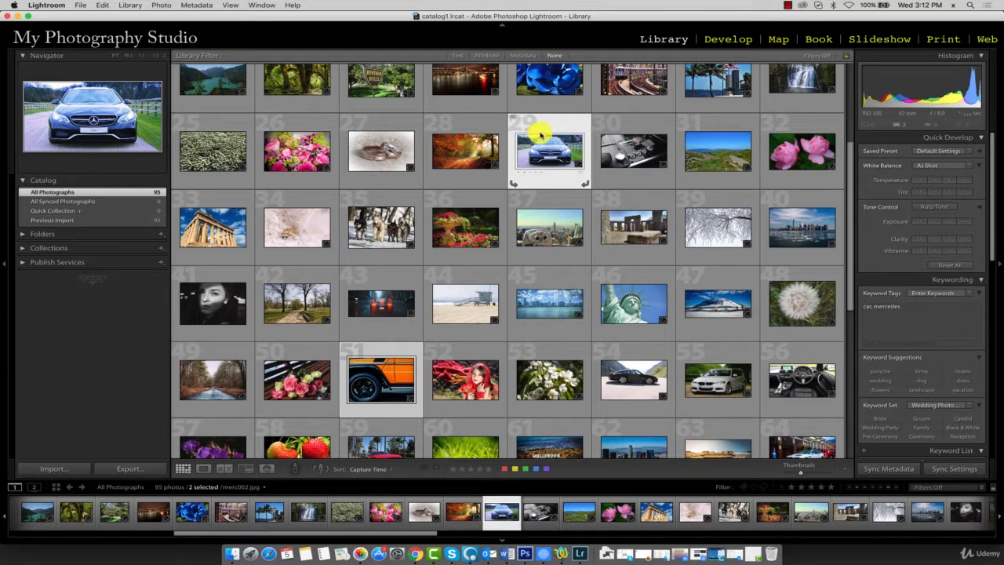
- Start a new collection set in the Collections list and name it My Studio Collection
click(455, 120)
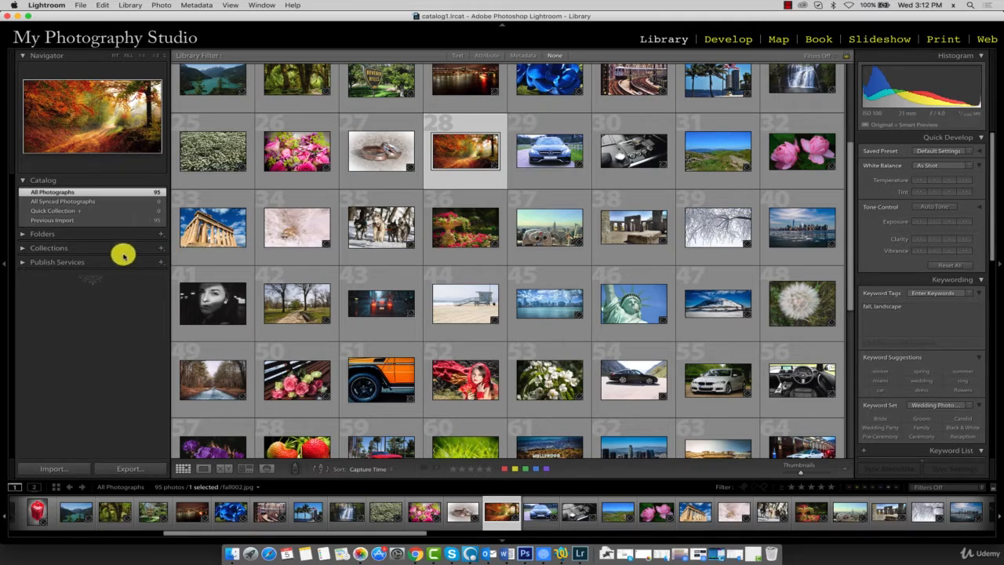
click(22, 249)
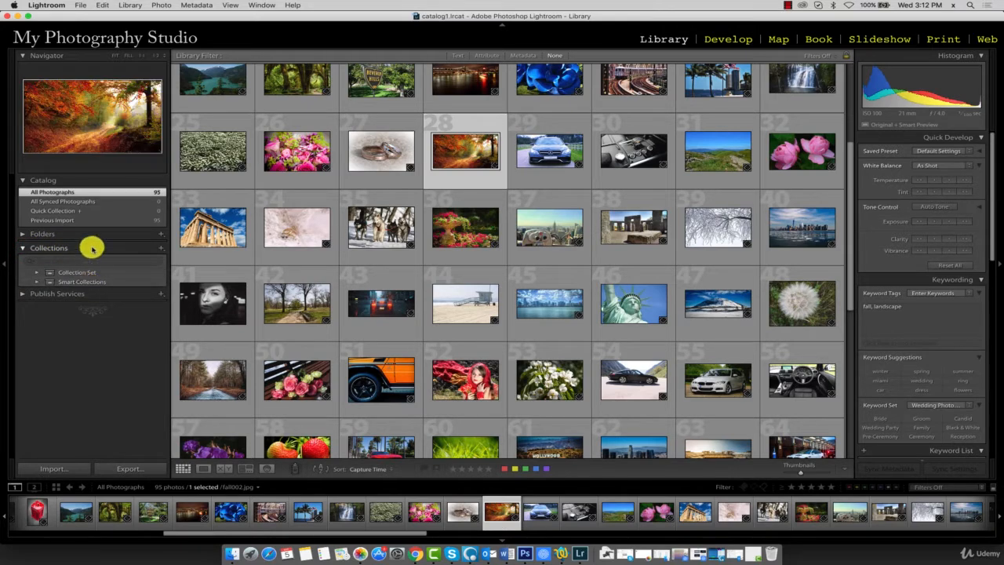
click(160, 248)
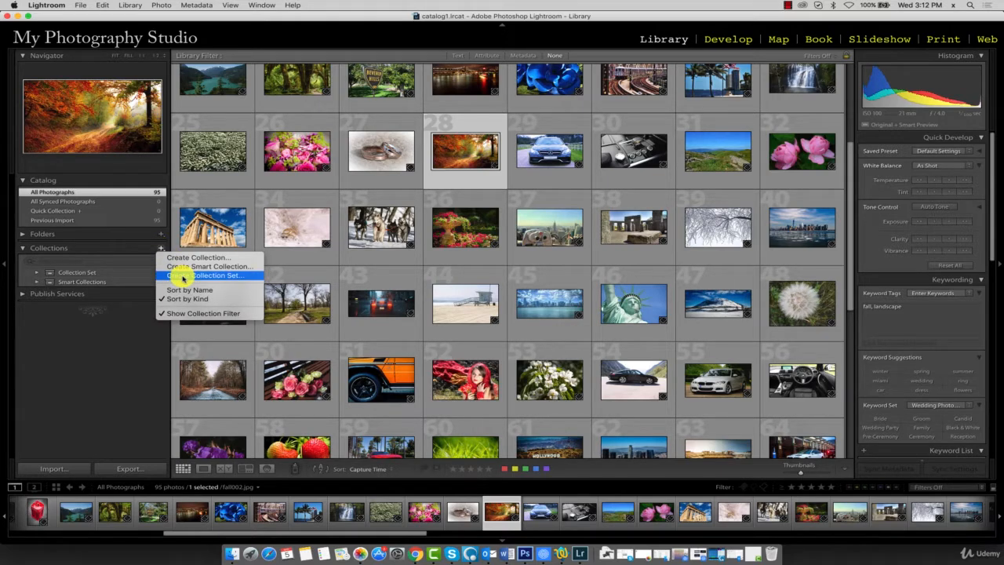
click(182, 276)
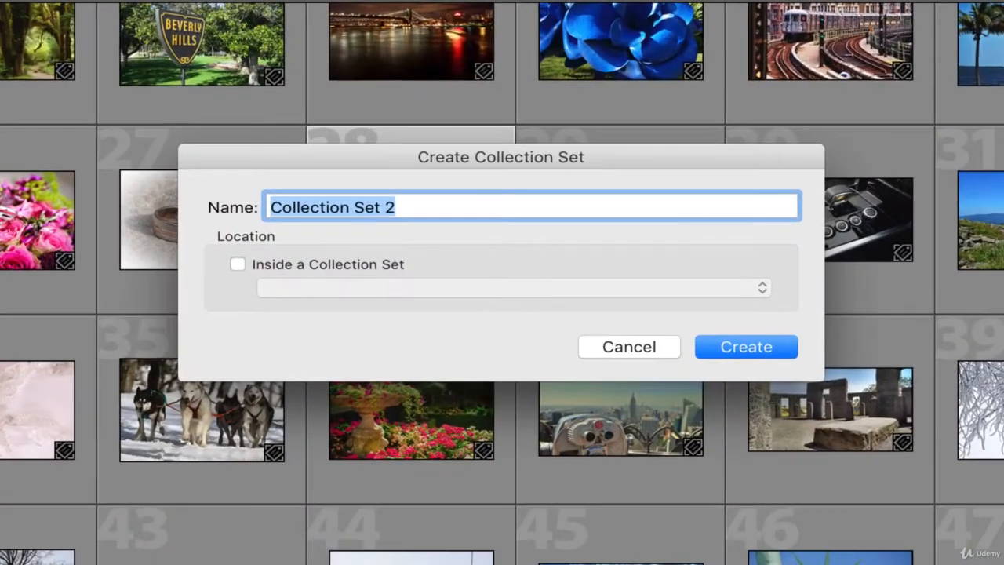
click(492, 222)
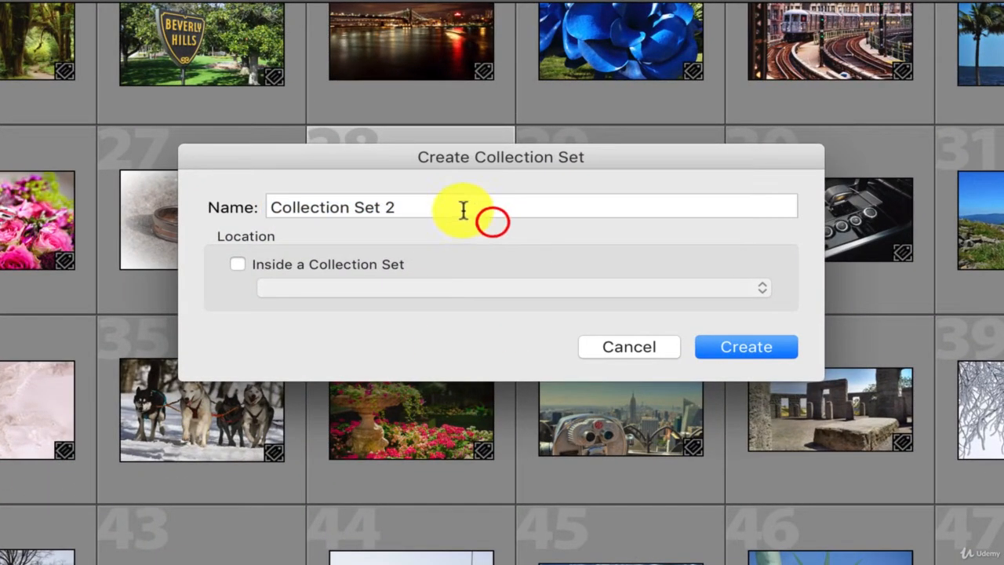
click(441, 206)
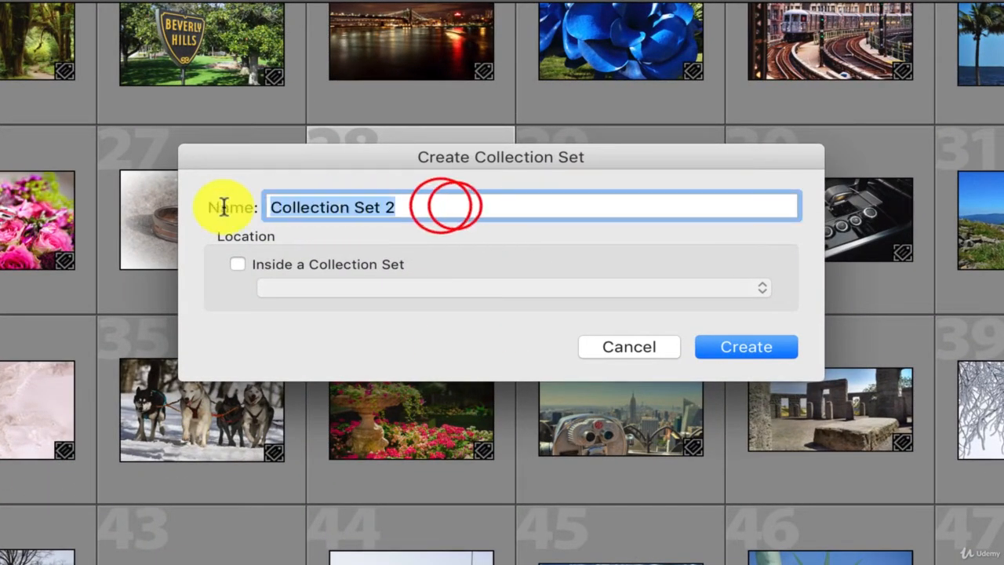
text(My Studio Collection)
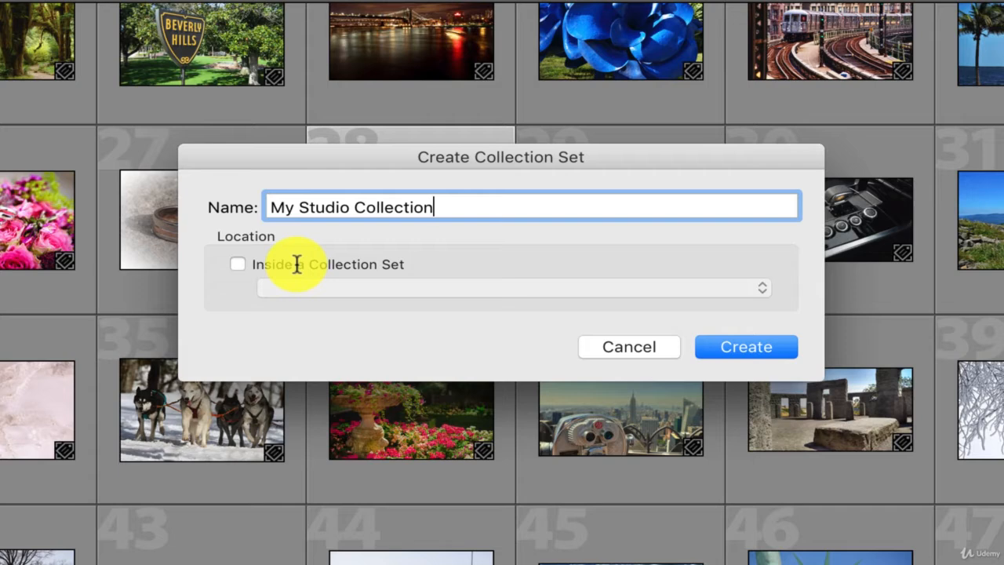
- Create the named set at the top level, with the option to place it inside another collection set switched off
click(237, 265)
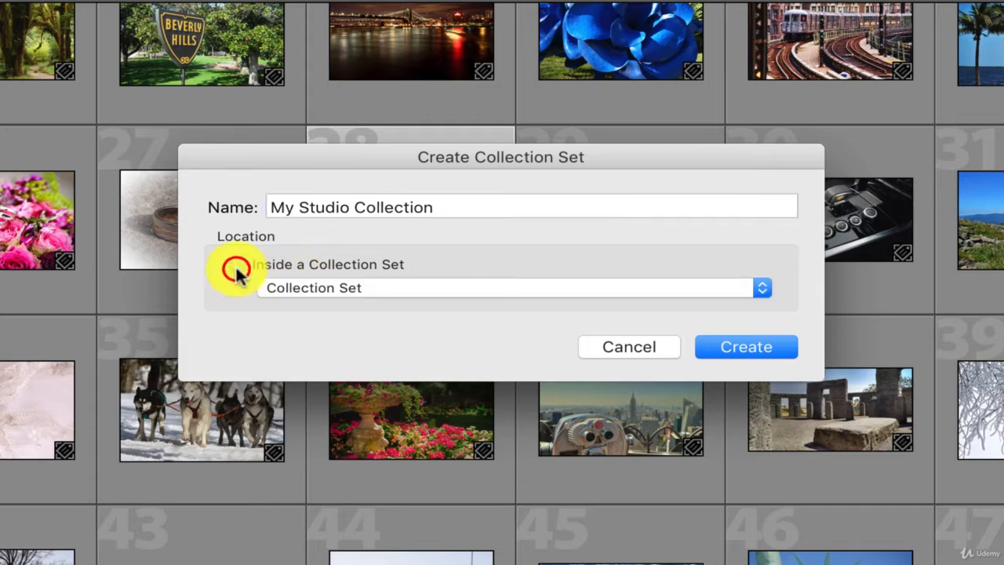
click(312, 290)
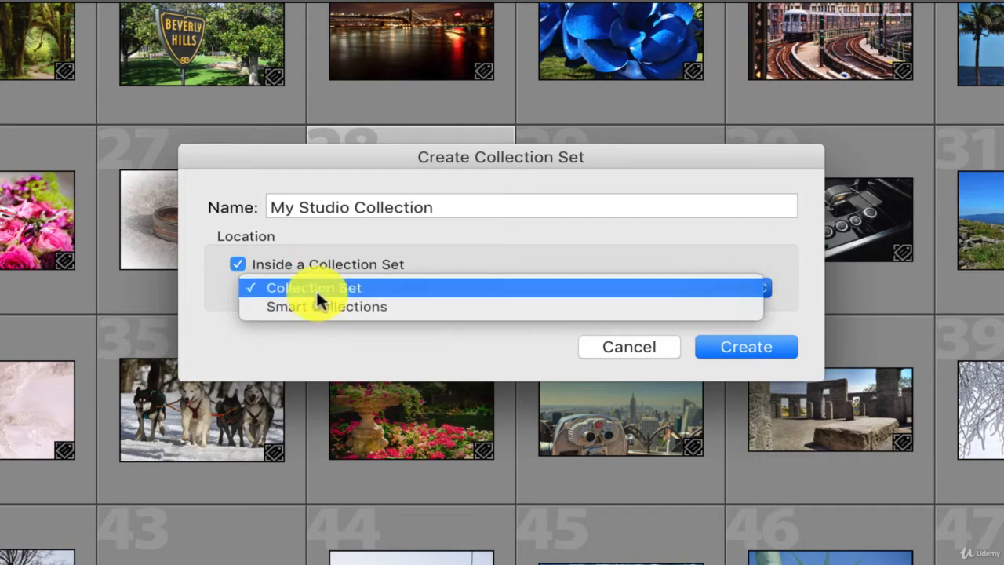
click(320, 267)
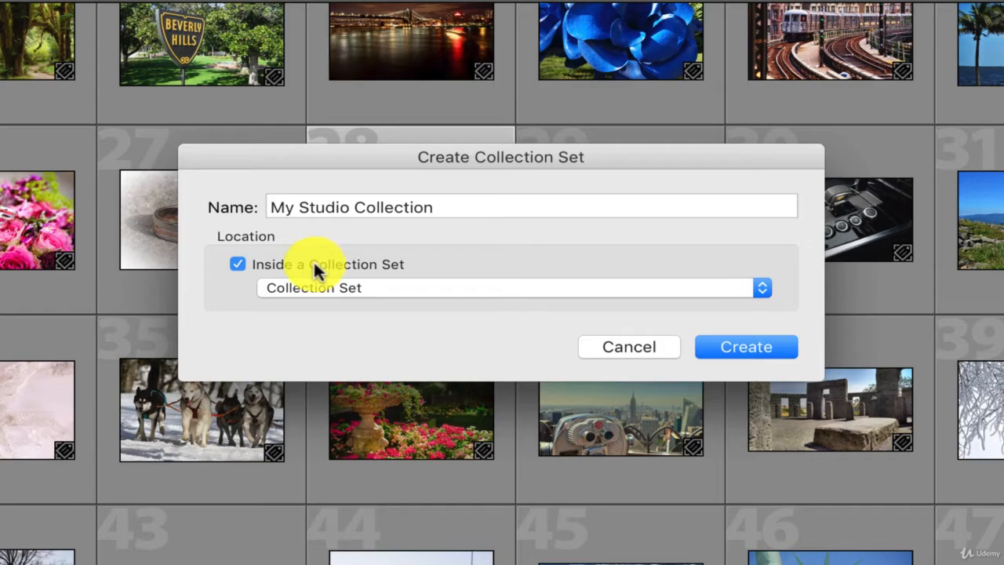
click(238, 264)
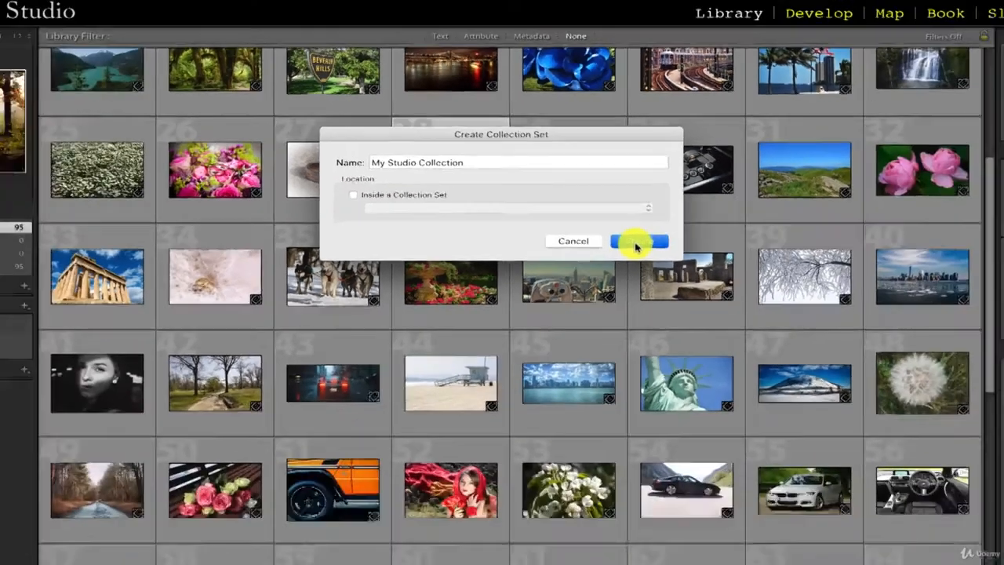
click(742, 347)
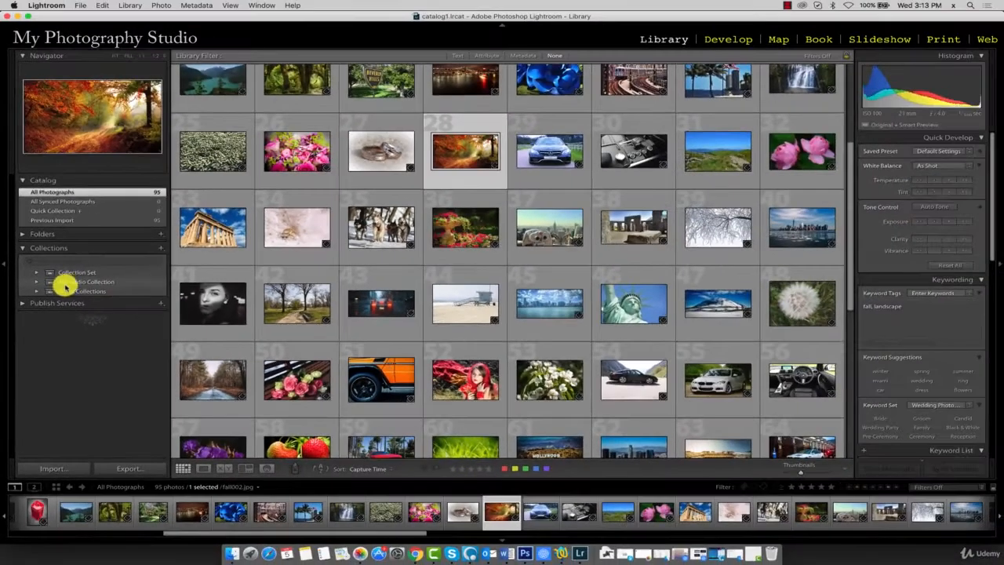
- Create a collection set named My Vacations inside the My Studio Collection set
click(69, 282)
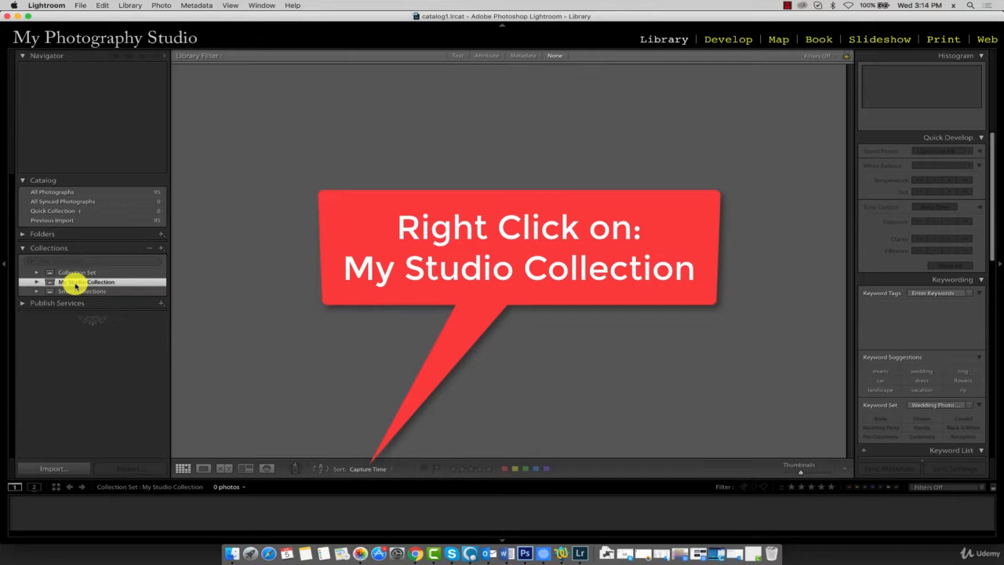
right_click(78, 284)
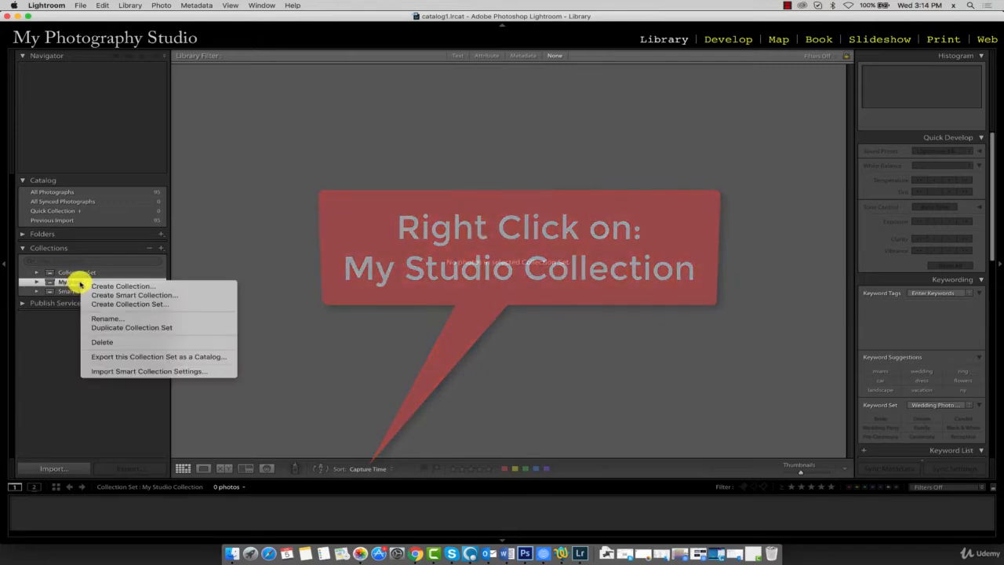
click(136, 307)
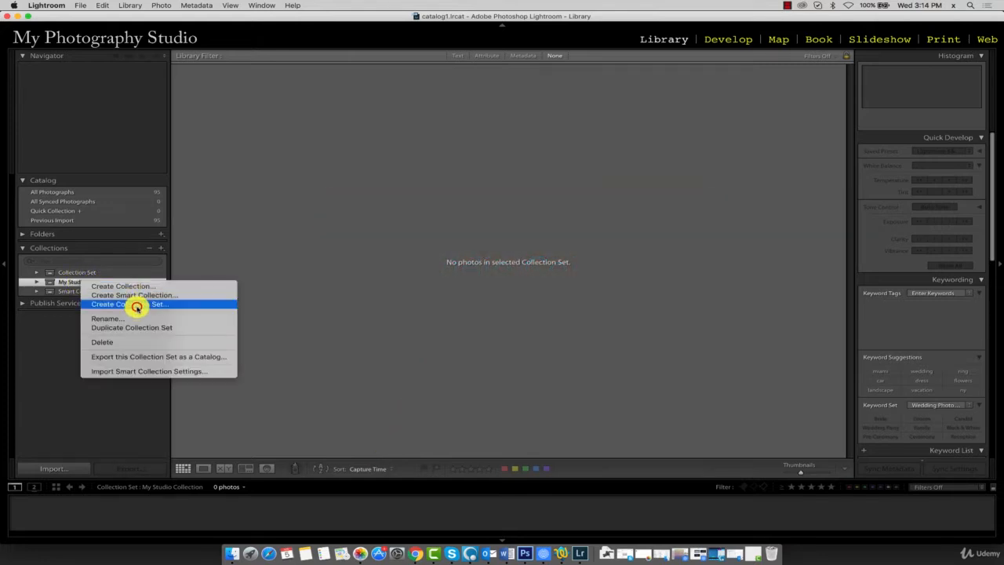
text(My Vacations)
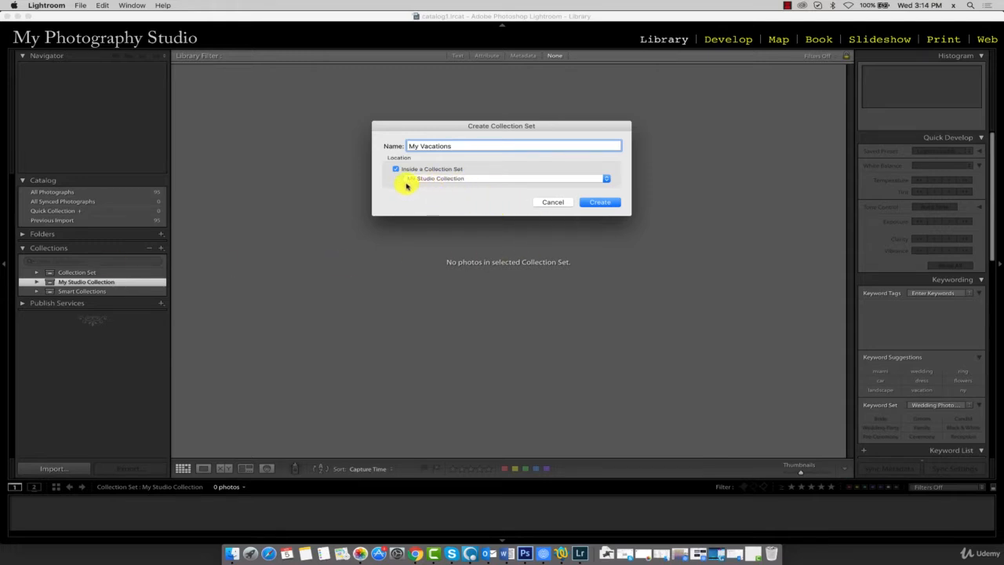
click(603, 204)
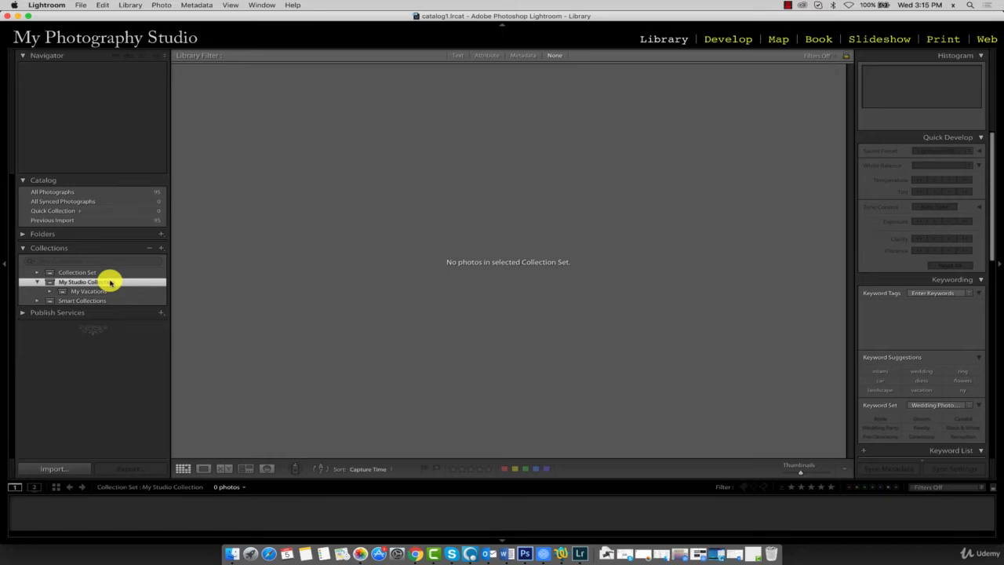
- Create a collection named Miami inside the My Vacations set
right_click(103, 287)
click(93, 292)
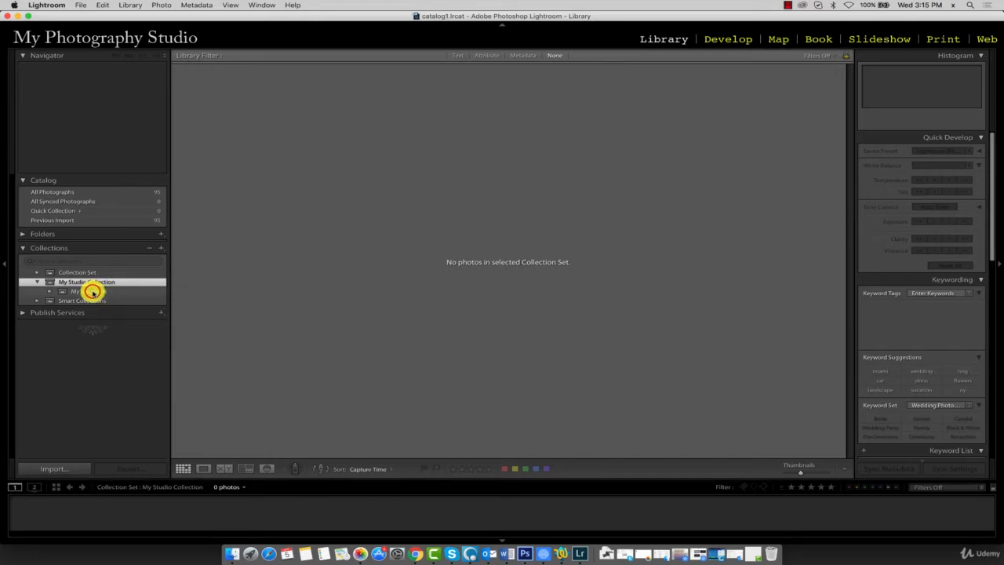
click(92, 292)
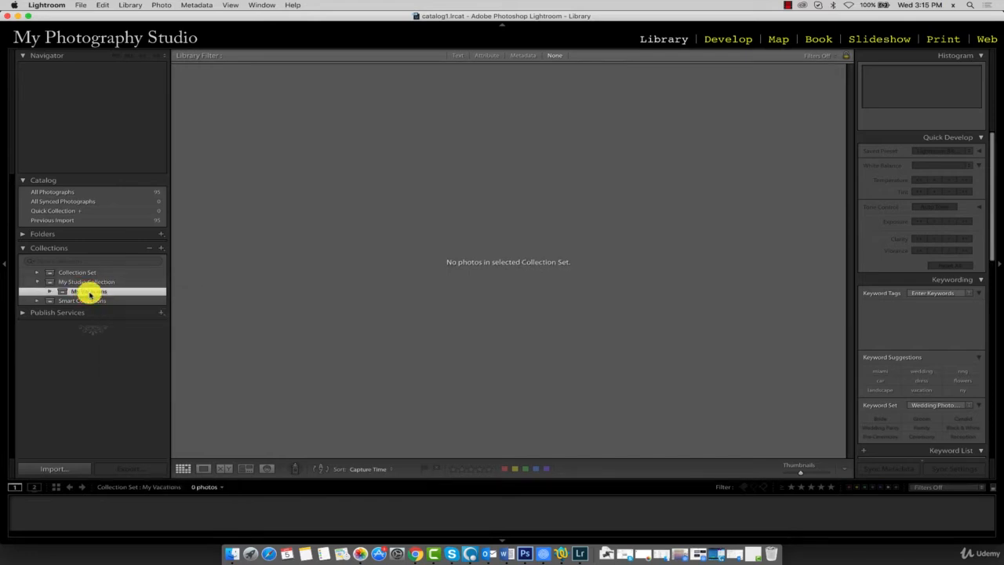
right_click(85, 292)
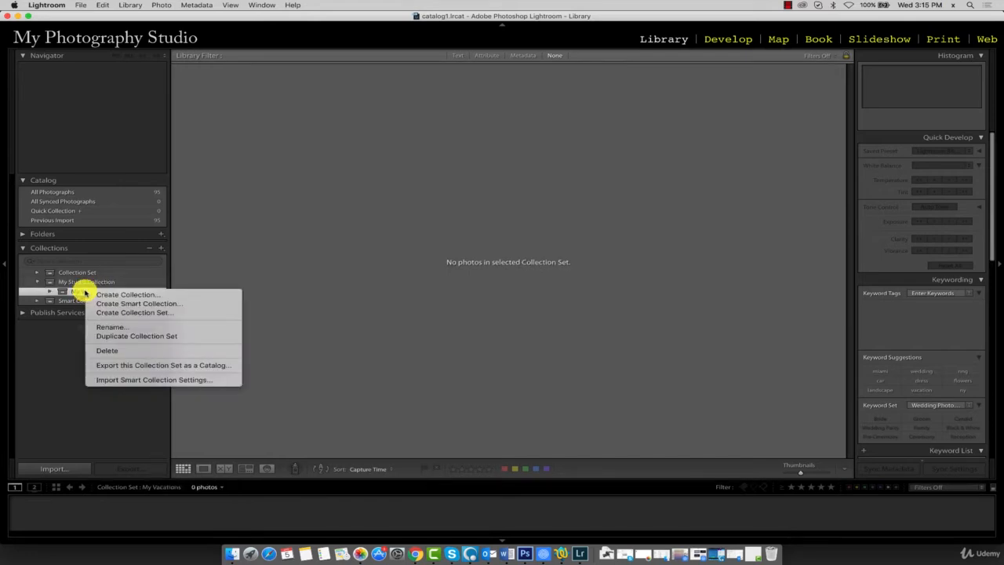
click(163, 295)
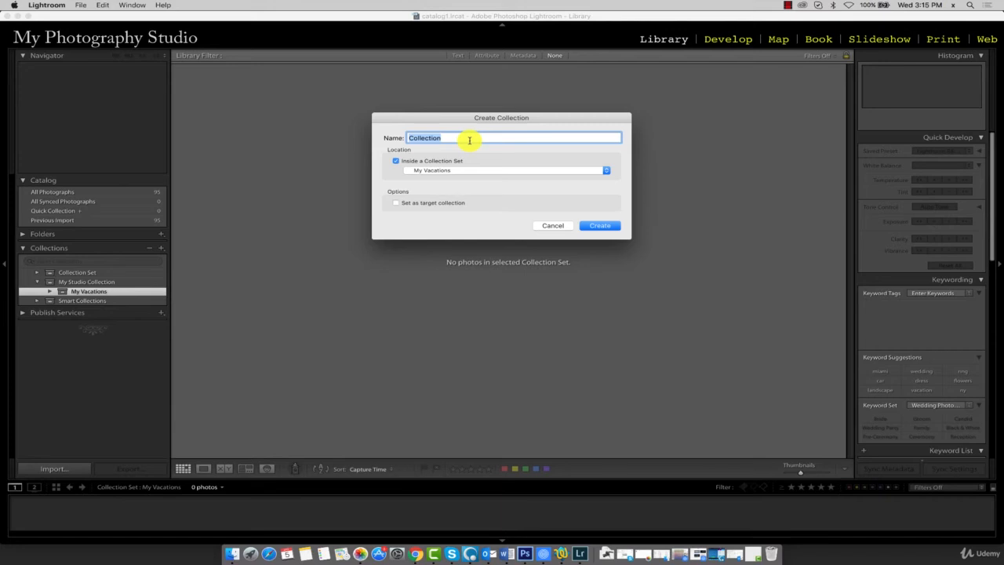
text(Miami)
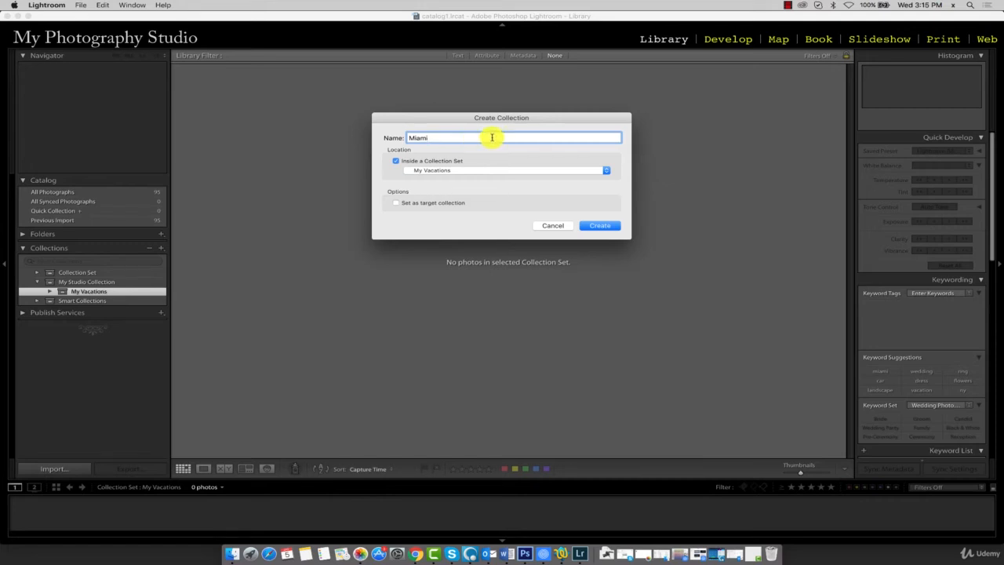
click(473, 171)
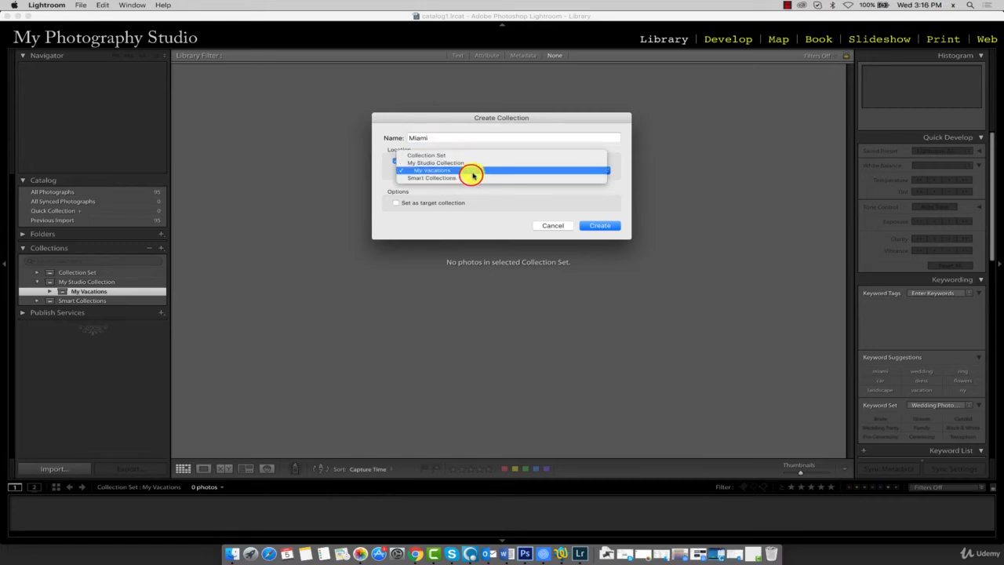
click(461, 172)
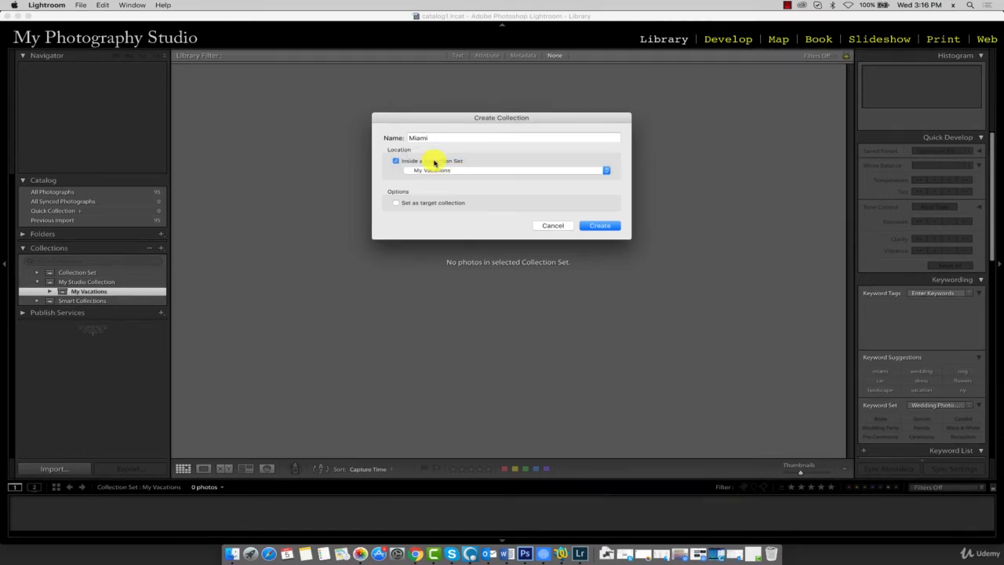
click(609, 225)
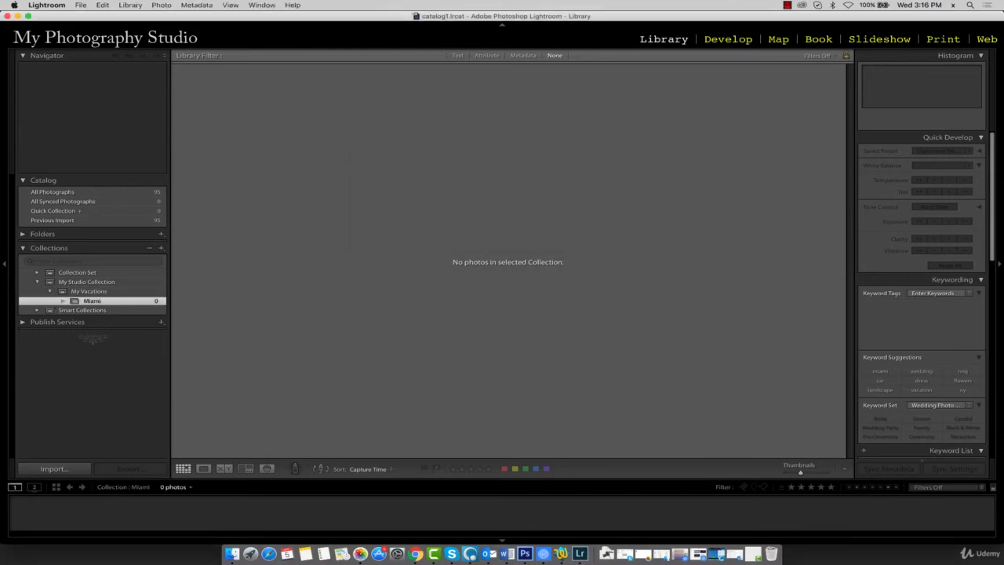
- Add a collection named LA inside the My Vacations set
right_click(91, 292)
click(87, 289)
right_click(92, 292)
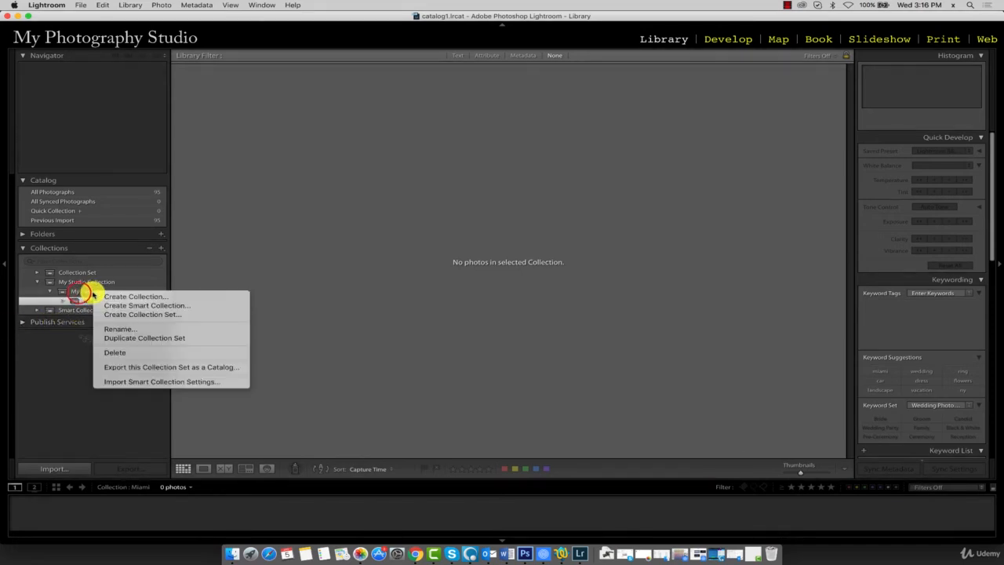
click(146, 297)
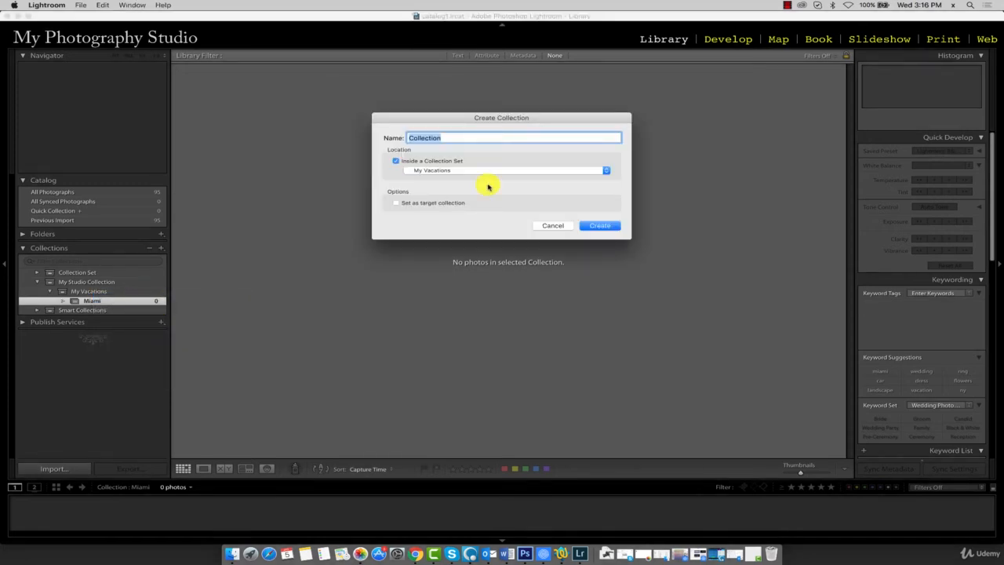
text(L)
key(BackSpace)
text(LA)
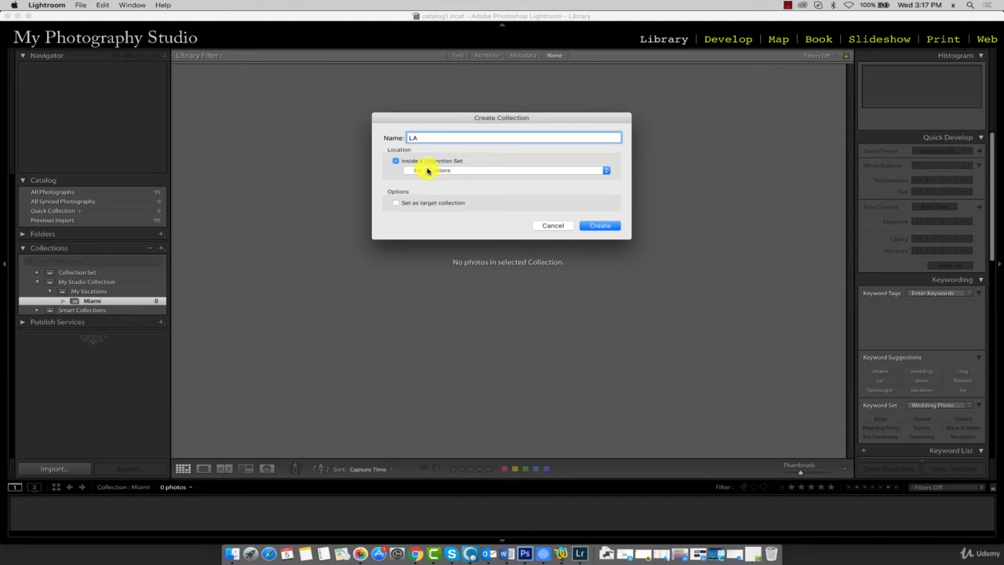
click(396, 162)
click(396, 163)
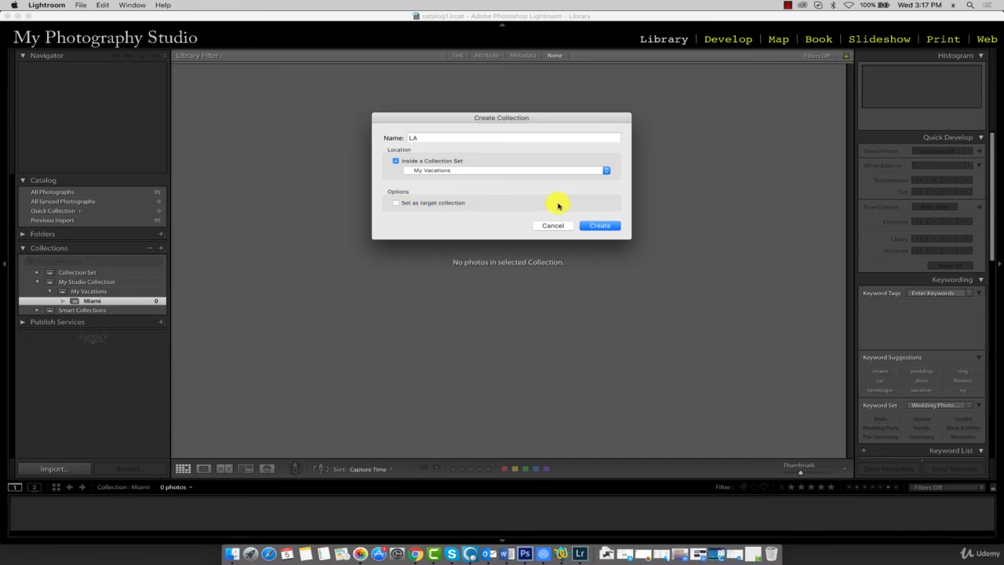
click(608, 226)
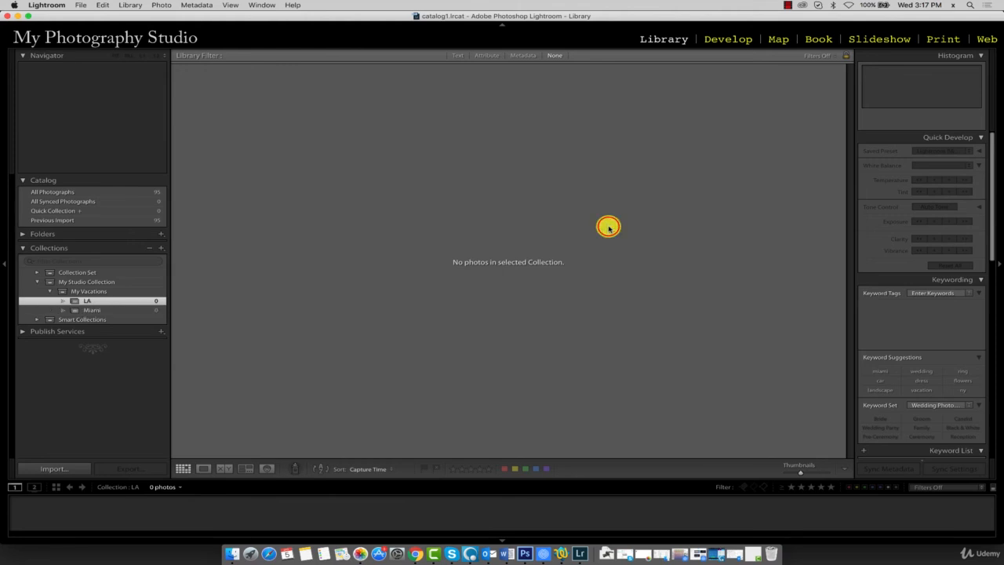
- Create a collection named NY inside the My Vacations set
right_click(95, 292)
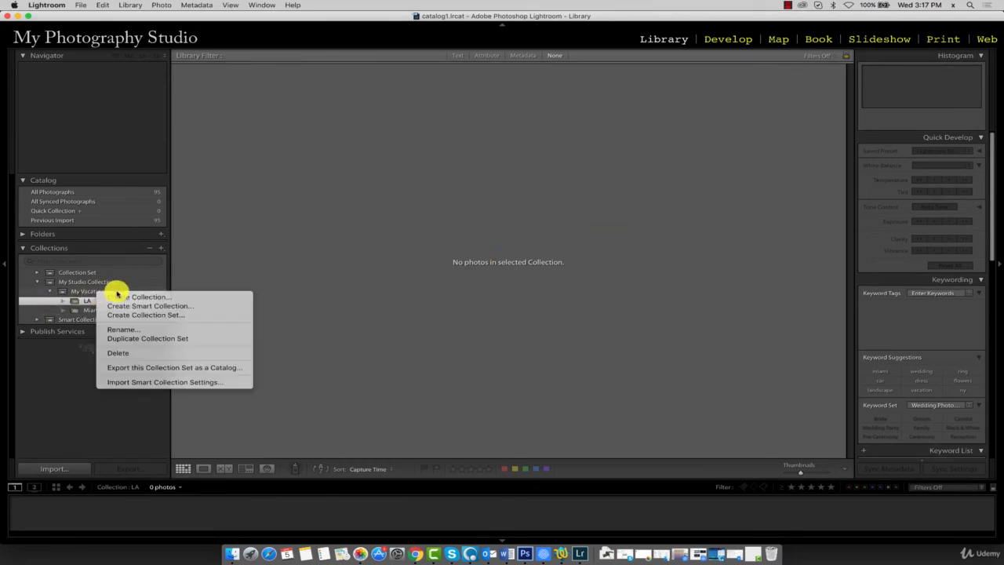
click(119, 297)
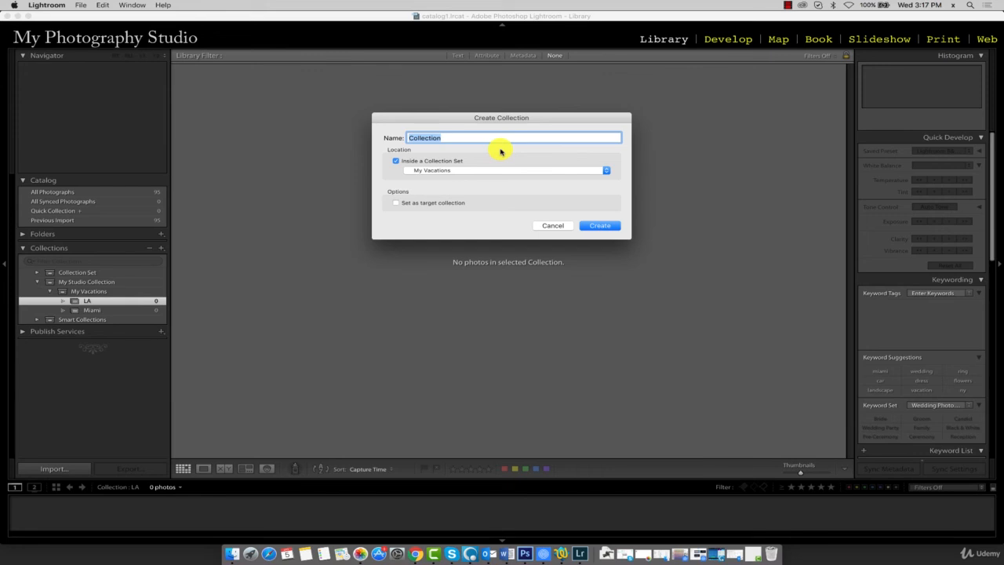
text(NY)
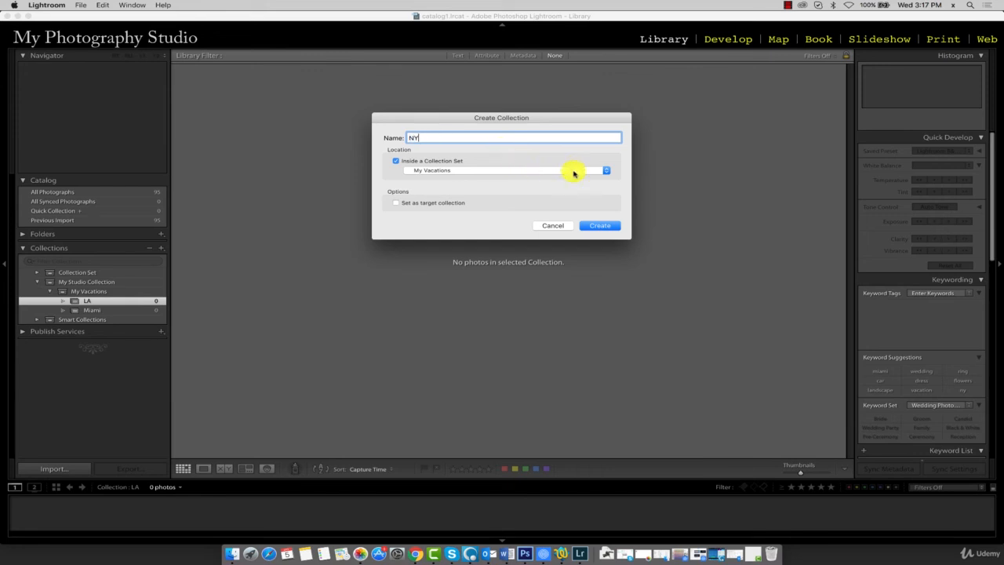
click(603, 227)
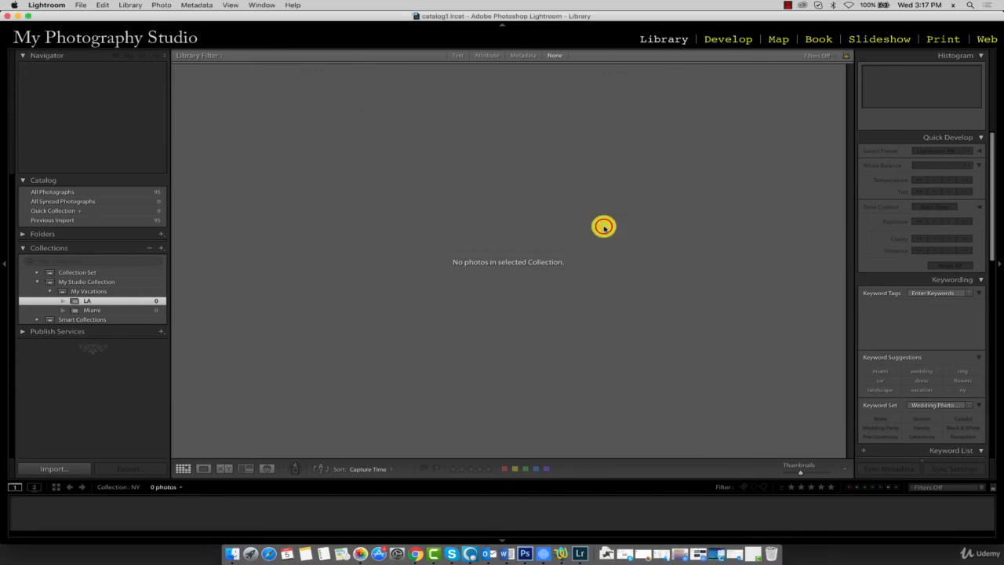
- Create a collection named WA inside the My Vacations set
right_click(94, 291)
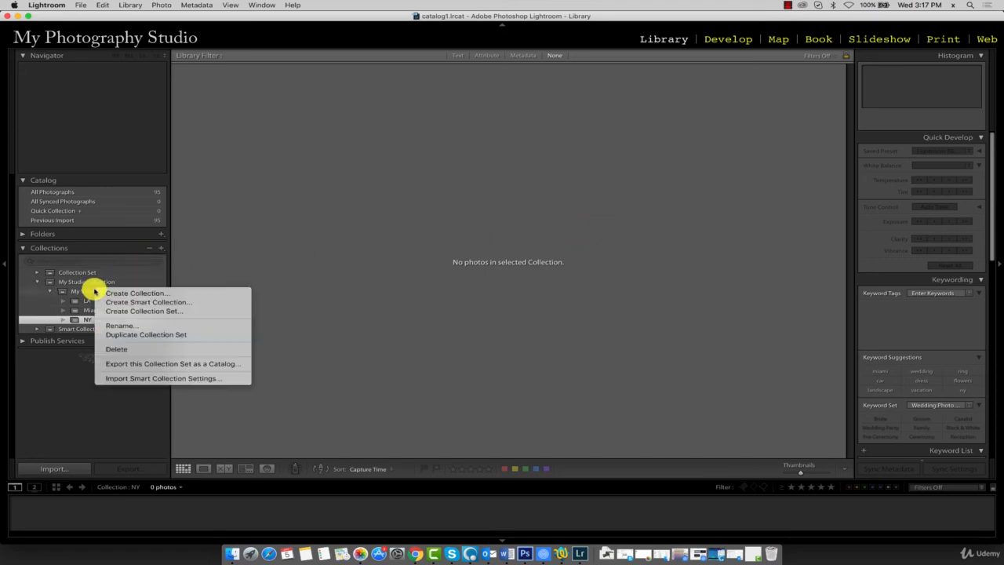
click(114, 293)
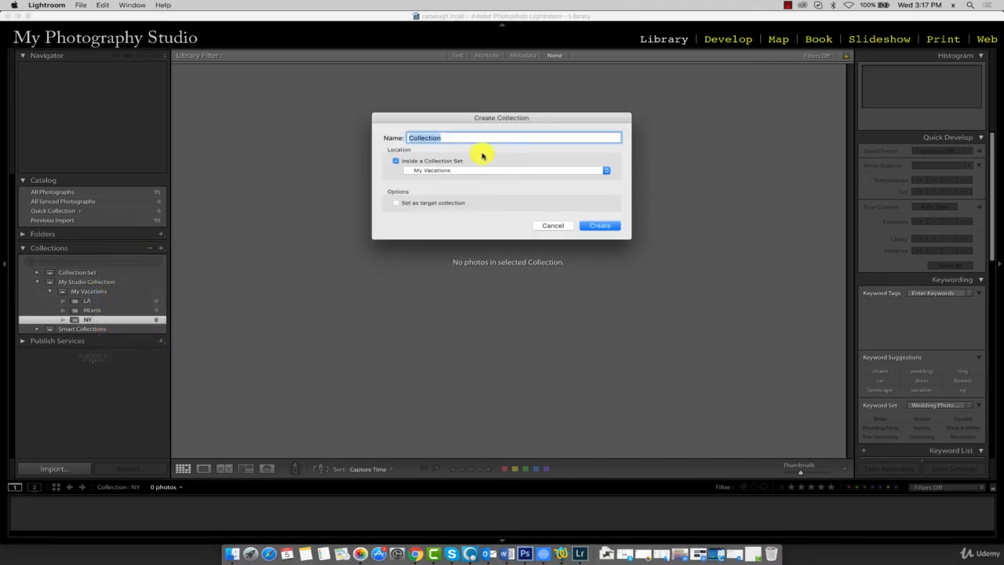
text(WA)
click(598, 226)
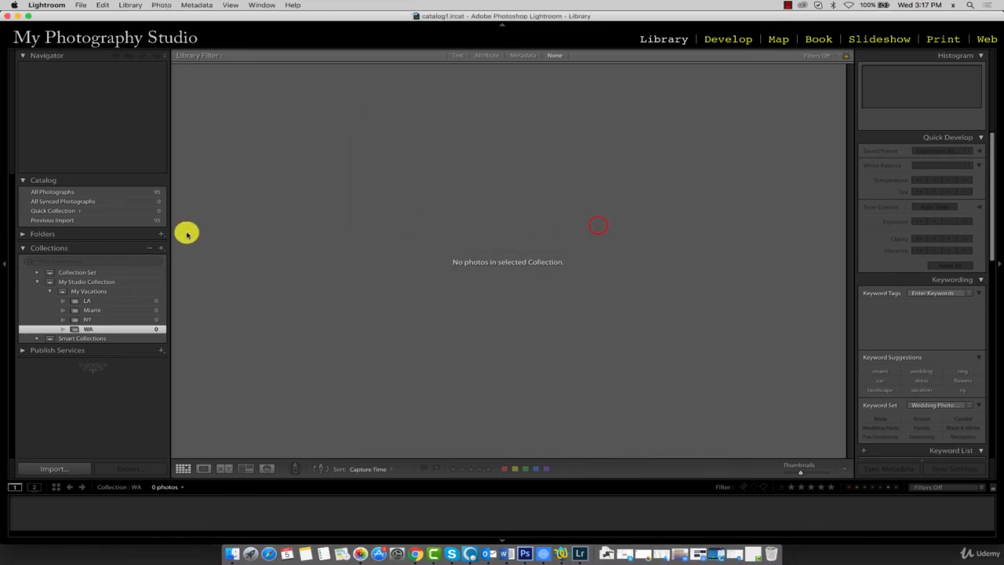